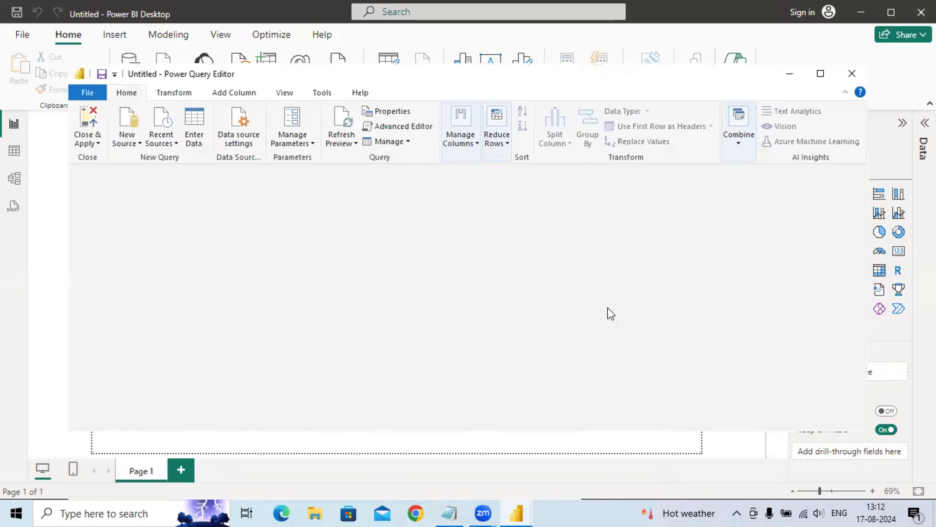
Check the values in Column18, the Reason column, and remove that column from the Data query
drag(276, 328, 545, 328)
click(575, 287)
scroll(576, 286, down, 5)
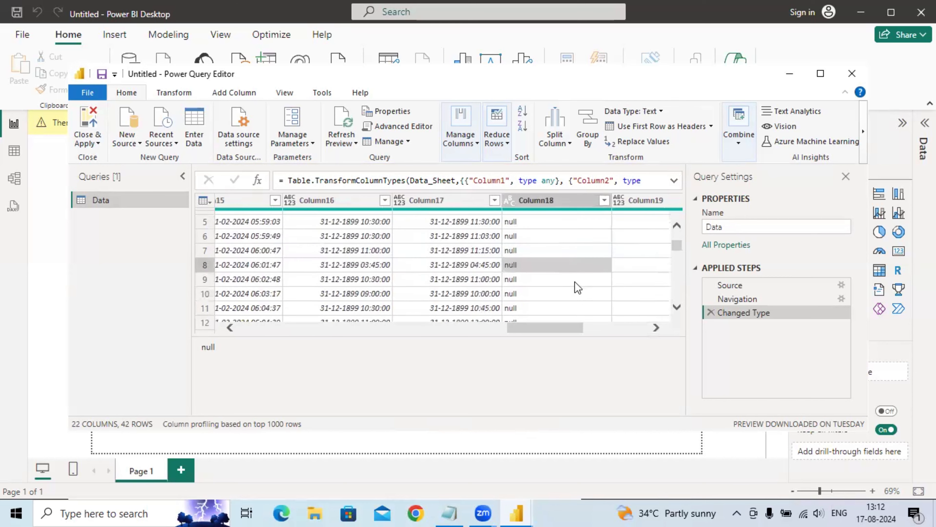
scroll(578, 286, down, 7)
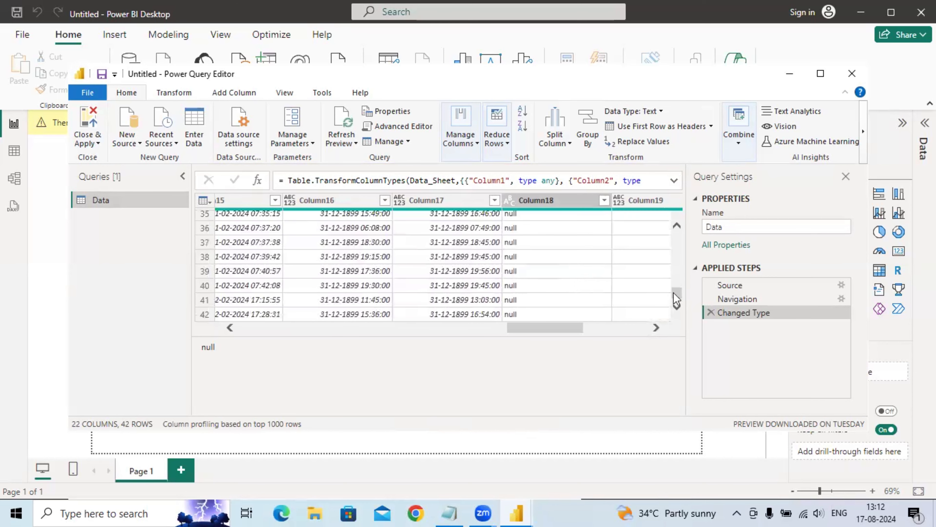
scroll(577, 288, up, 11)
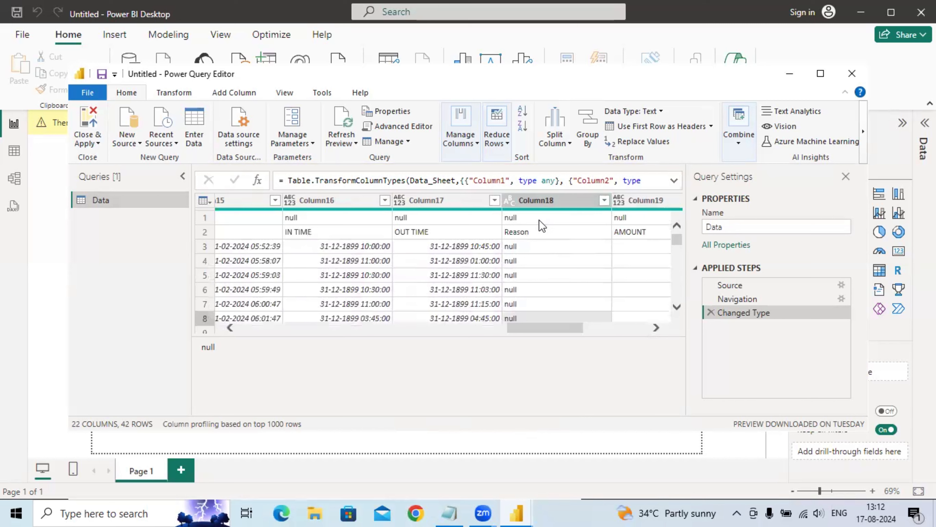
click(543, 201)
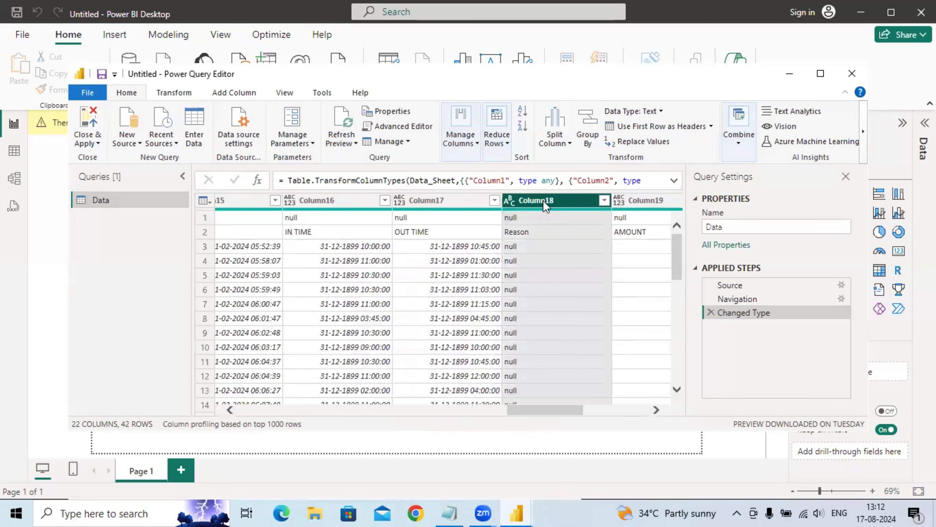
right_click(545, 206)
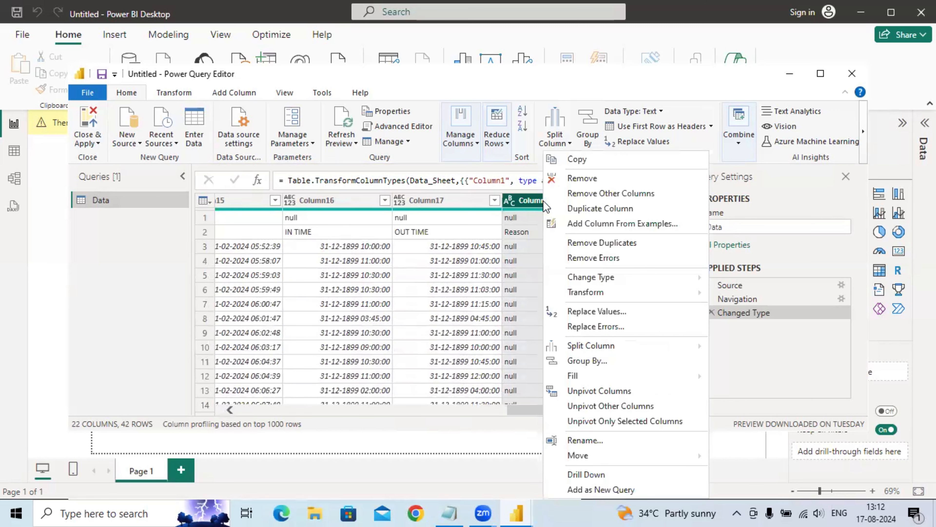
click(582, 179)
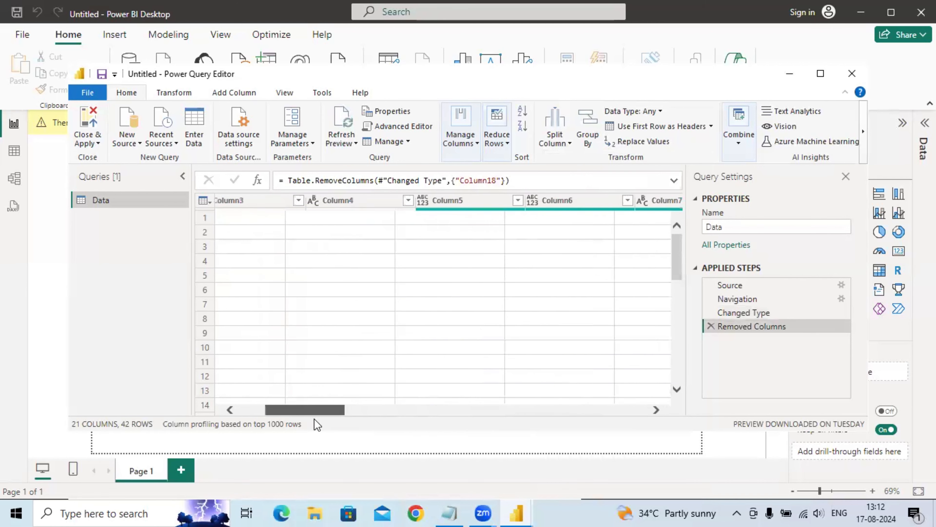
Promote the first row to column headers twice, so the row starting with NO OF CUSTOMER supplies the column names
click(229, 248)
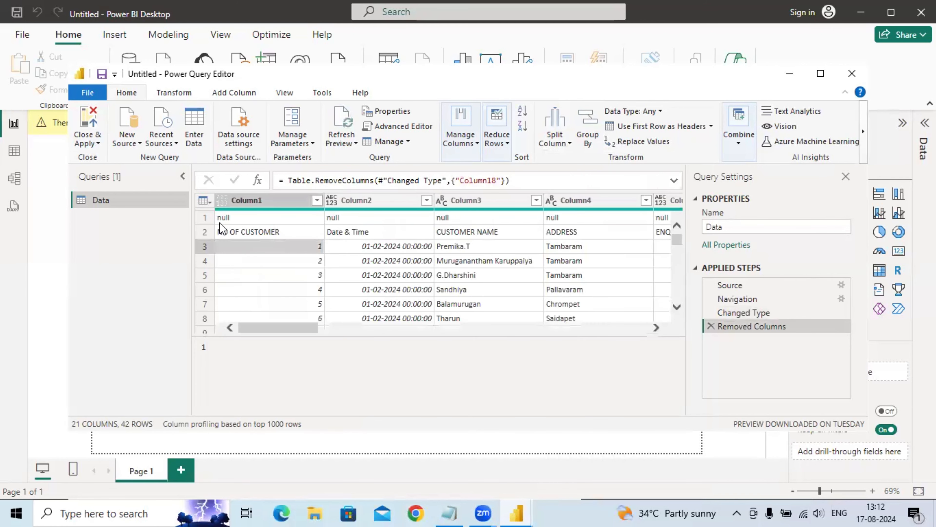
click(273, 219)
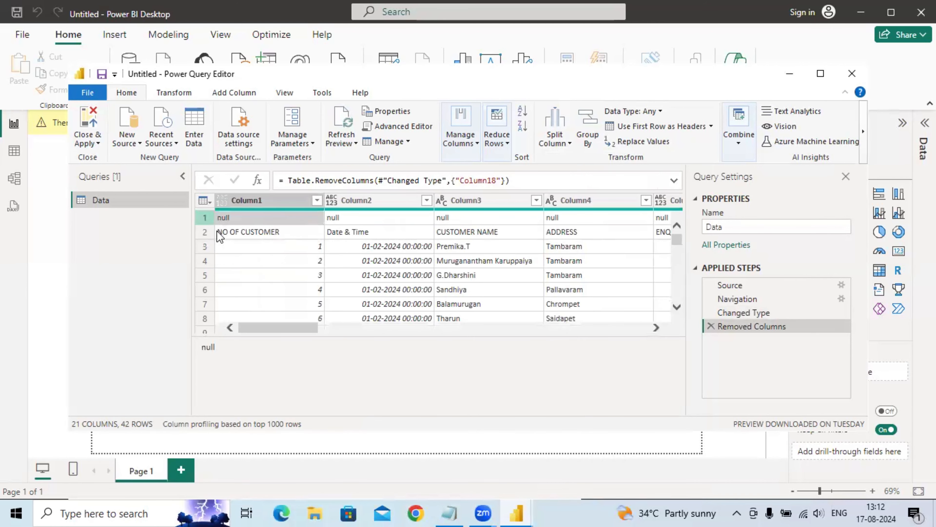
click(204, 201)
click(254, 232)
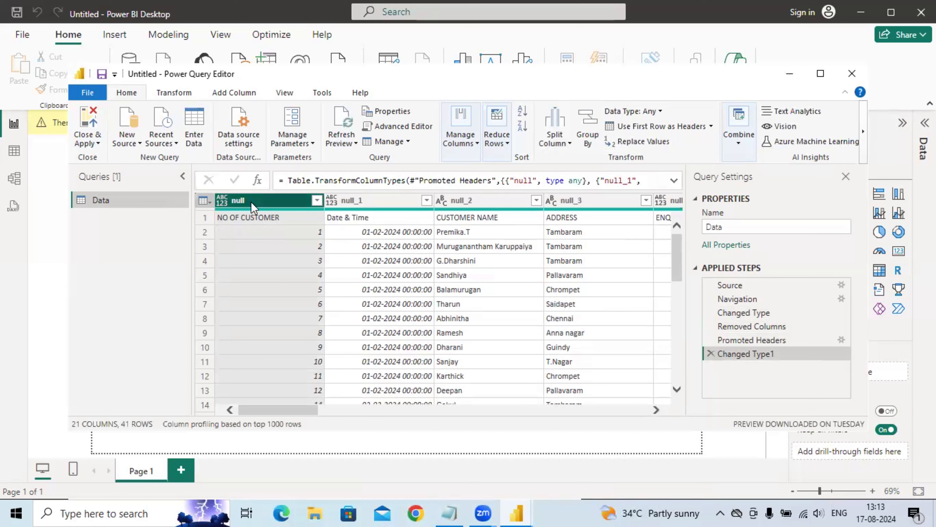
click(205, 203)
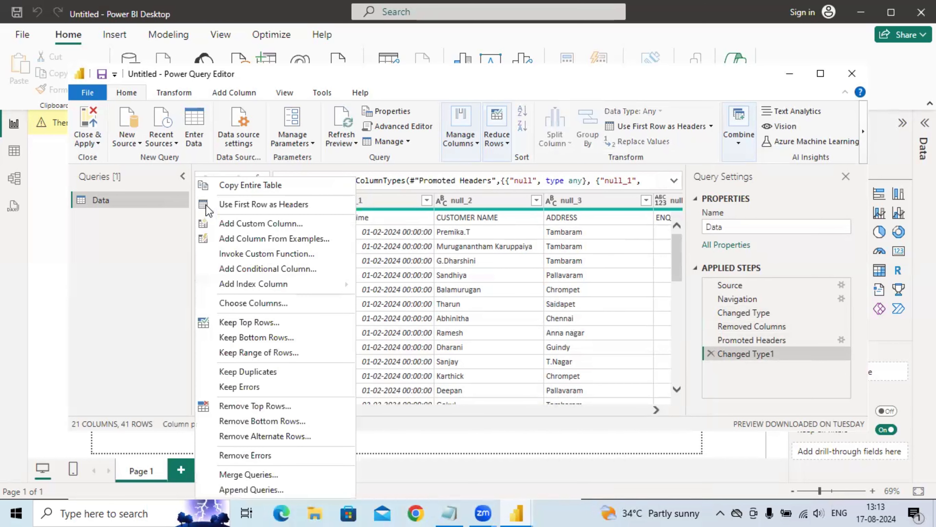
click(261, 205)
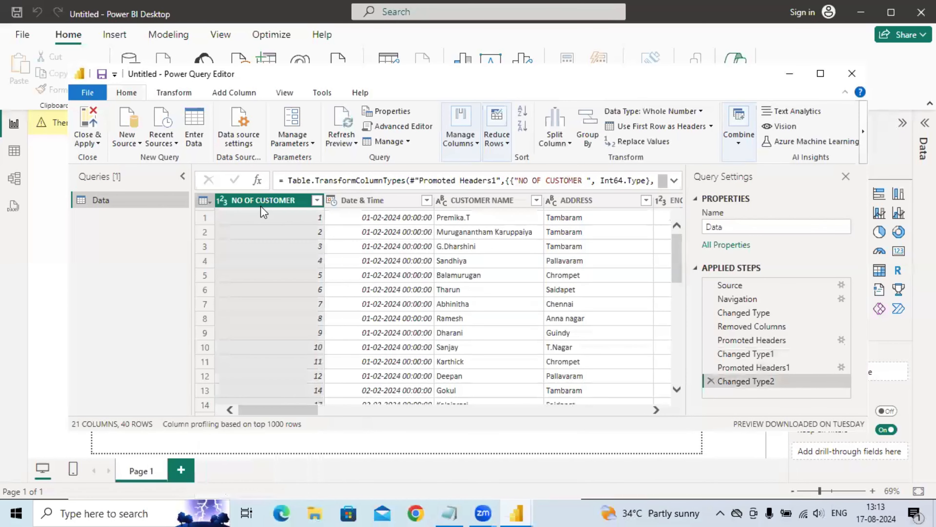
Replace null with 0 in the TEST DRIVE RATING column and look through the column's rows
drag(278, 410, 608, 409)
click(550, 247)
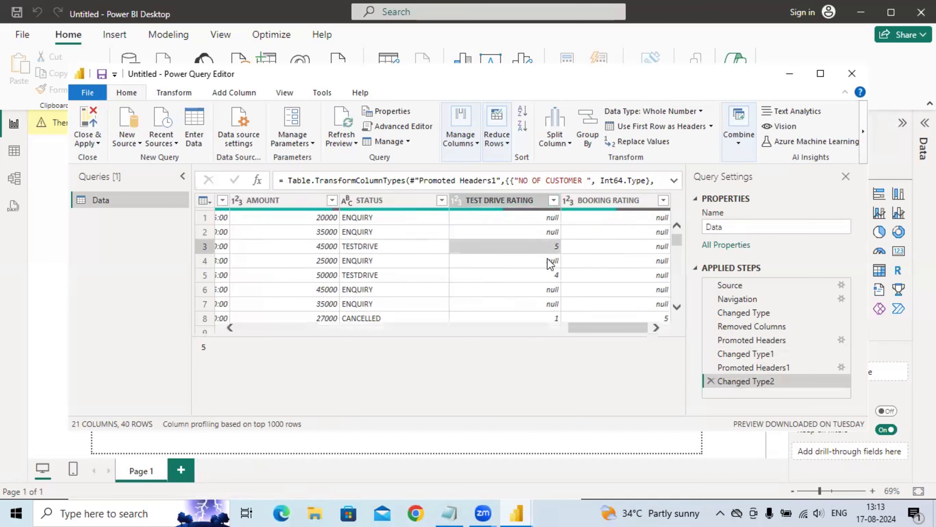
click(545, 290)
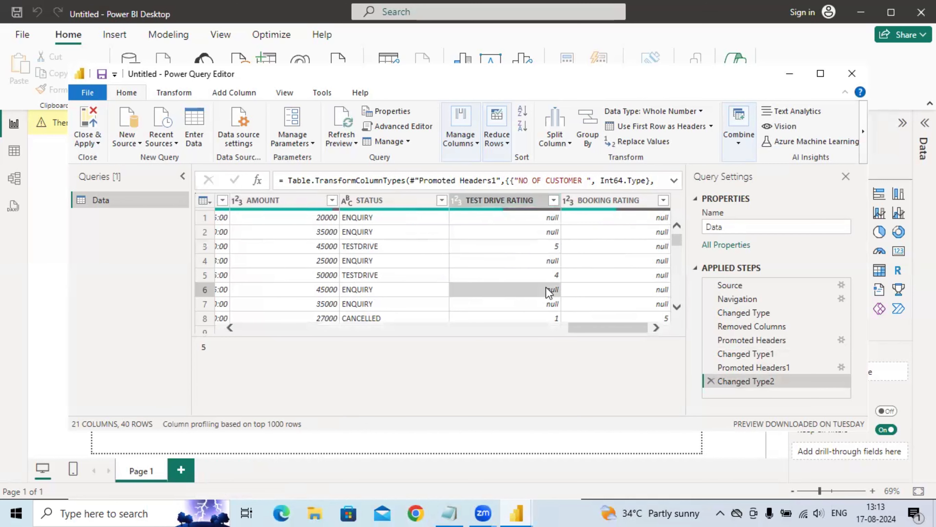
click(553, 200)
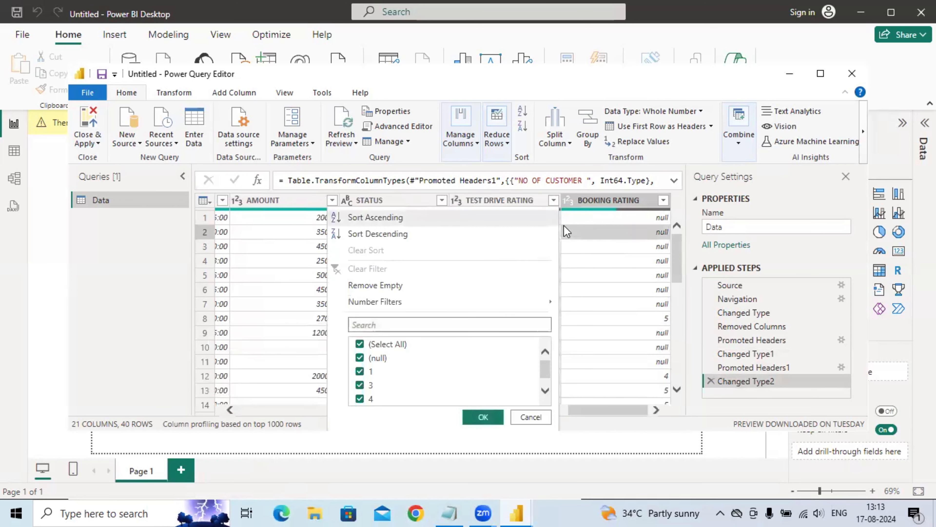
click(564, 227)
click(552, 200)
right_click(541, 202)
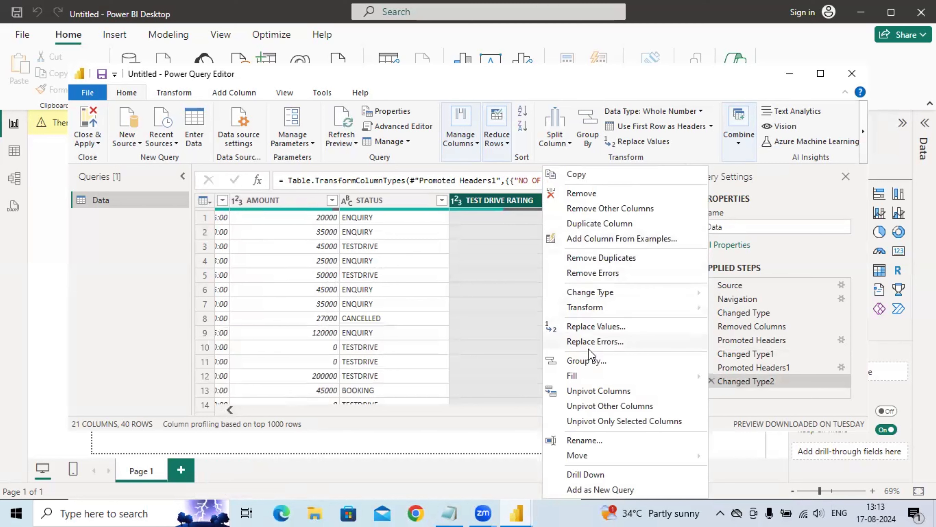
click(592, 329)
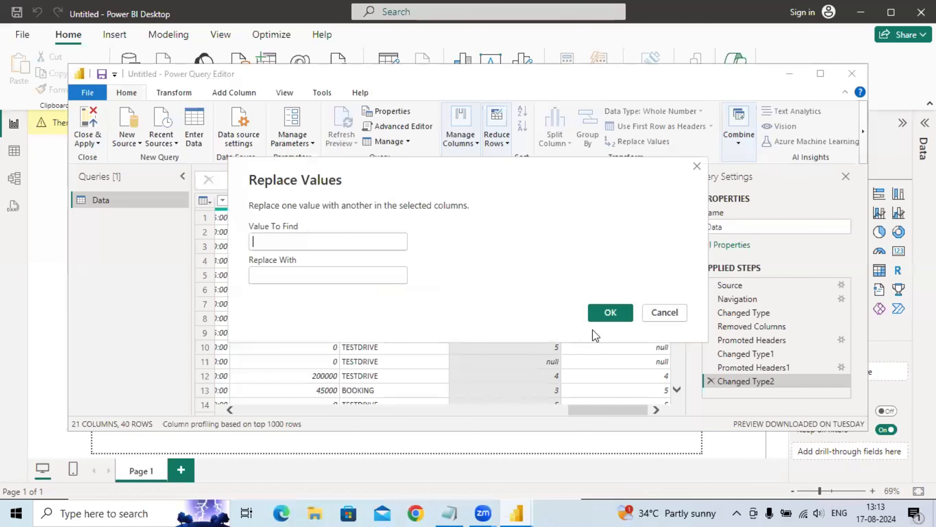
text(null)
key(Tab)
text(0)
click(611, 313)
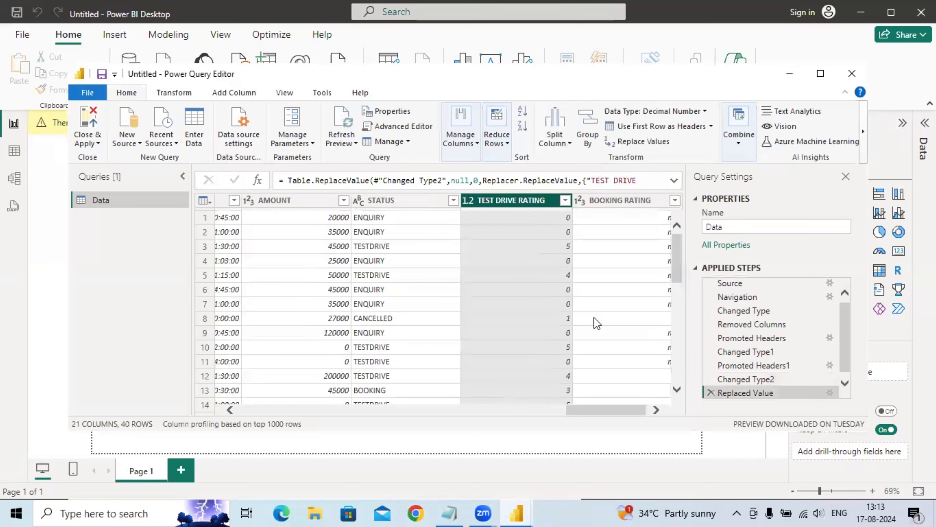
scroll(562, 279, down, 7)
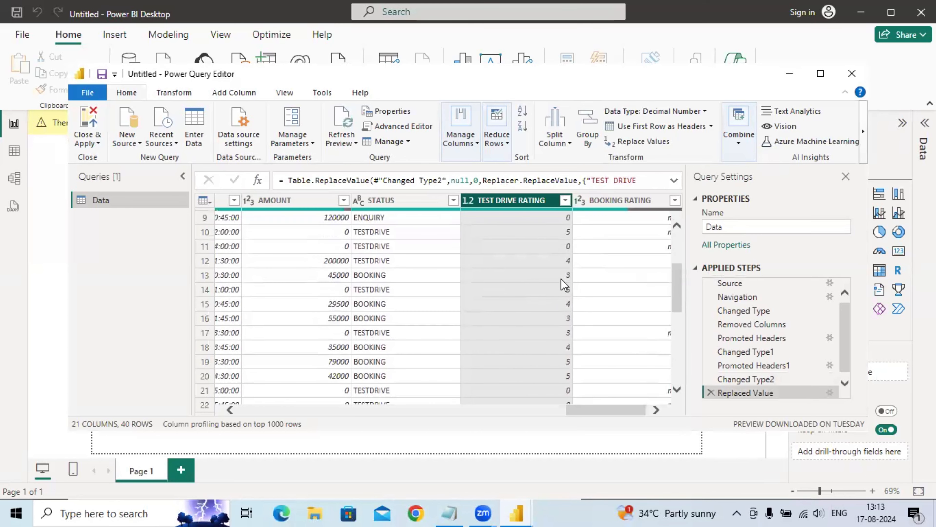
scroll(563, 292, up, 7)
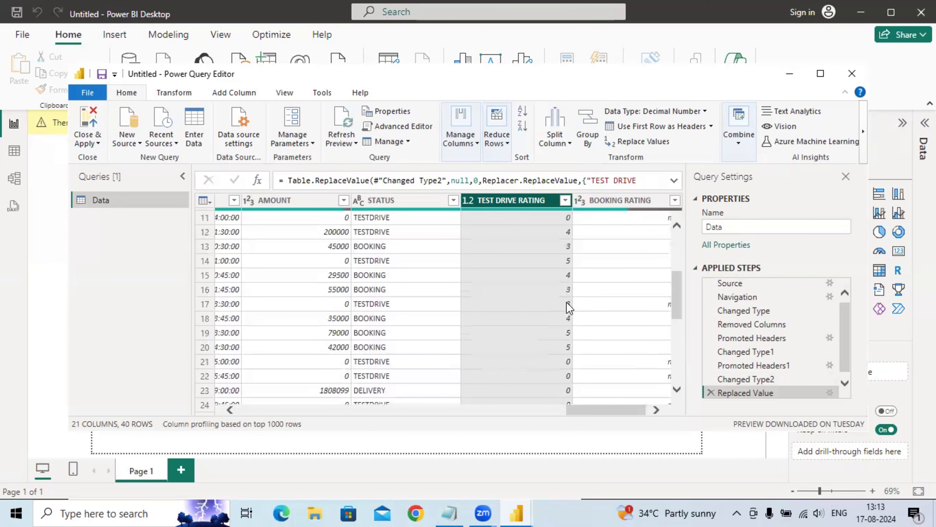
Replace null with 0 in the BOOKING RATING column
drag(600, 409, 189, 398)
click(608, 201)
click(643, 142)
text(null)
key(Tab)
text(0)
click(610, 312)
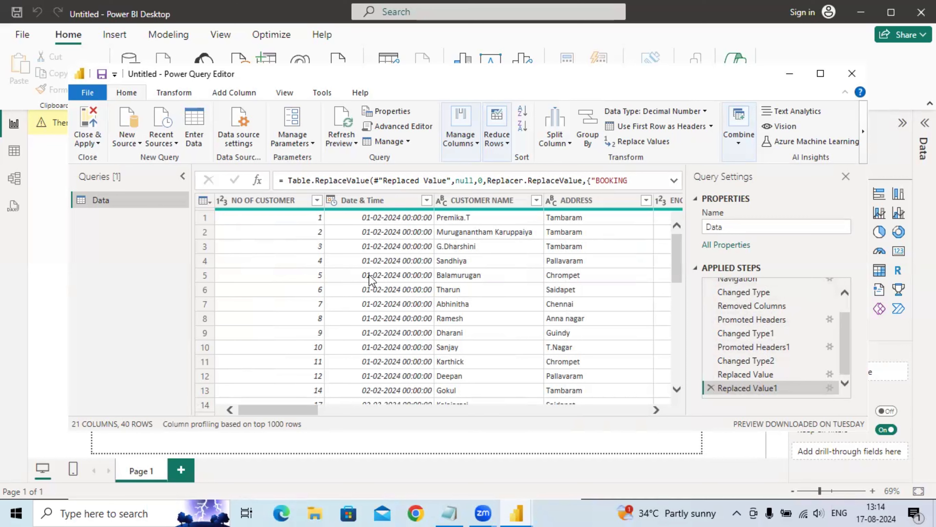
Duplicate the EMAIL column of the Data query
drag(285, 409, 380, 394)
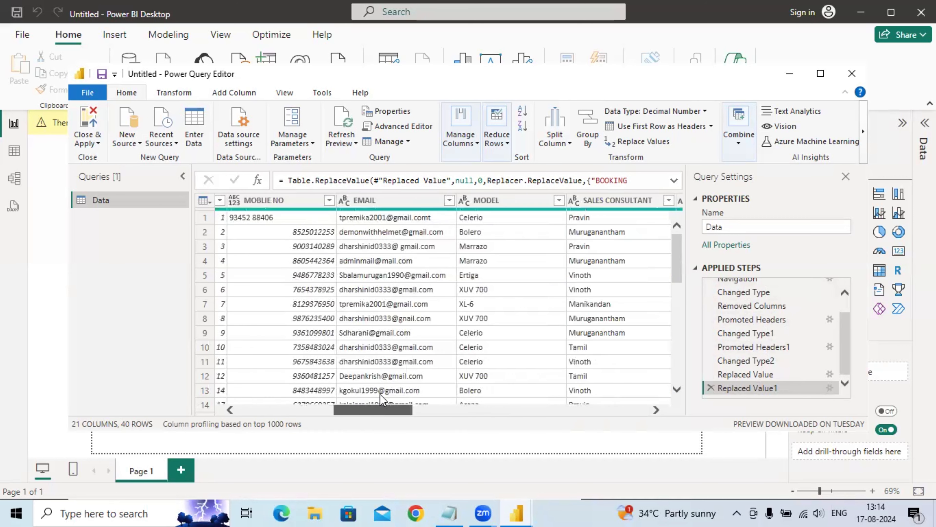
click(412, 203)
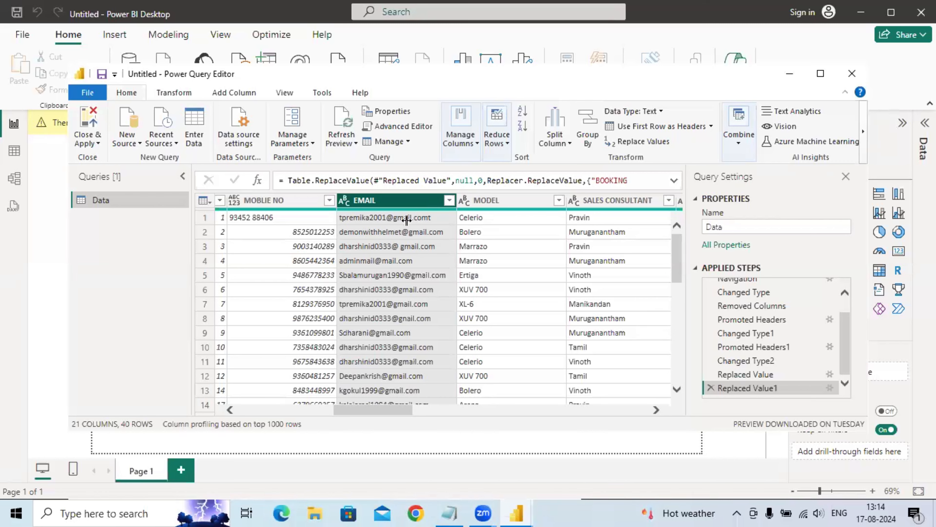
right_click(389, 202)
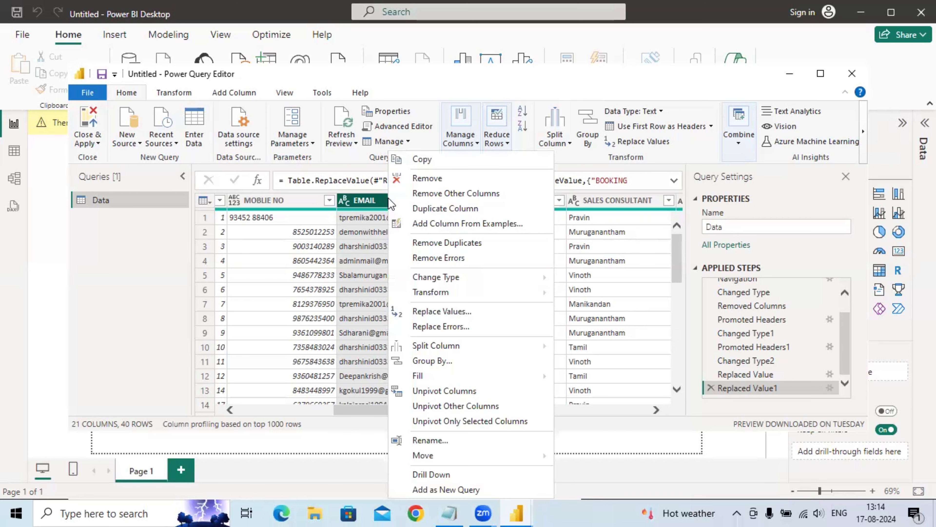
click(423, 209)
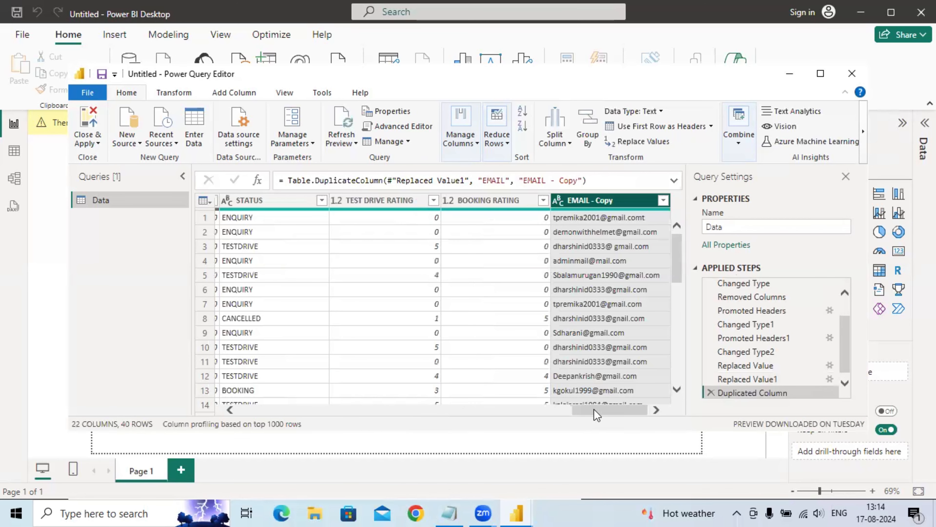
Split the EMAIL - Copy column by the custom delimiter @ at each occurrence, and check the resulting columns
click(605, 232)
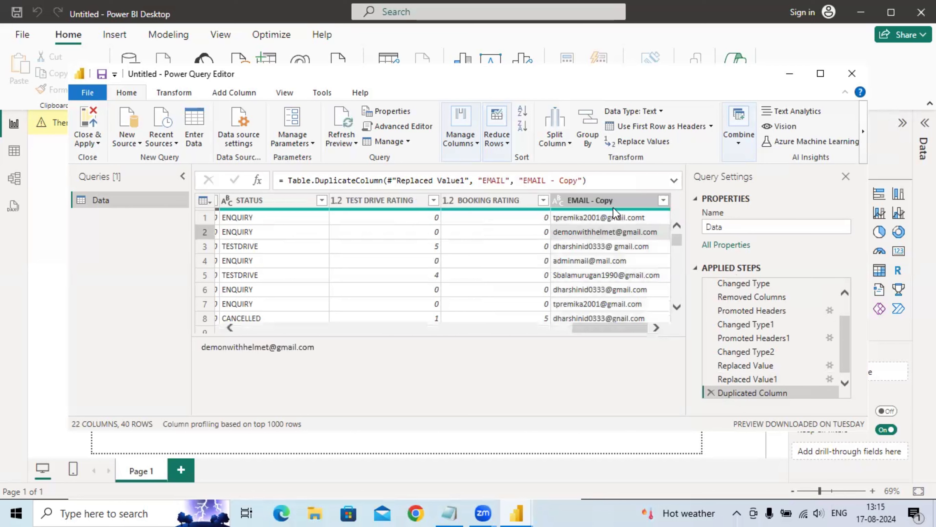
click(612, 203)
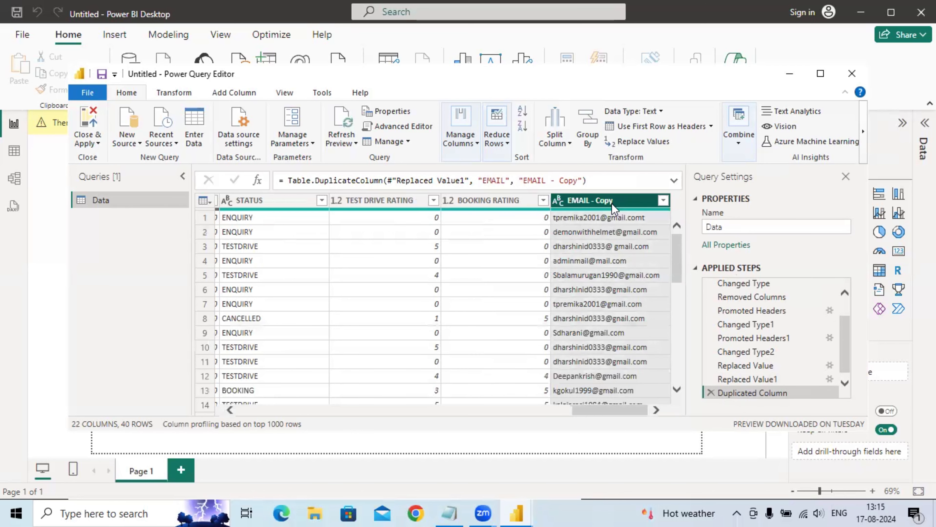
right_click(612, 203)
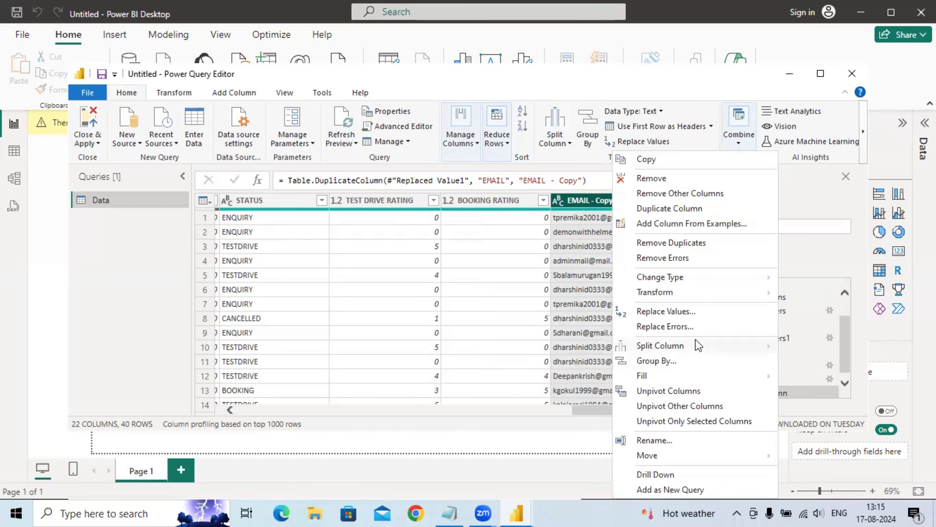
mouse_move(697, 345)
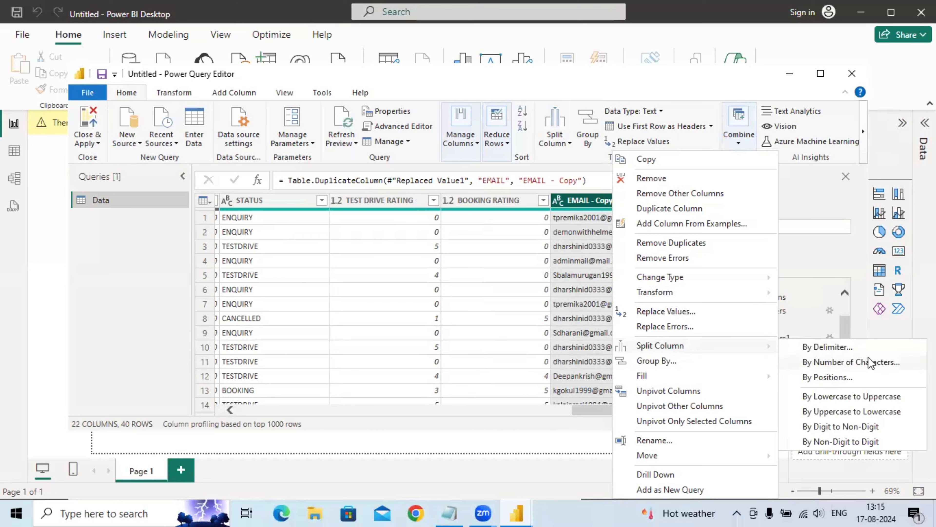
click(848, 347)
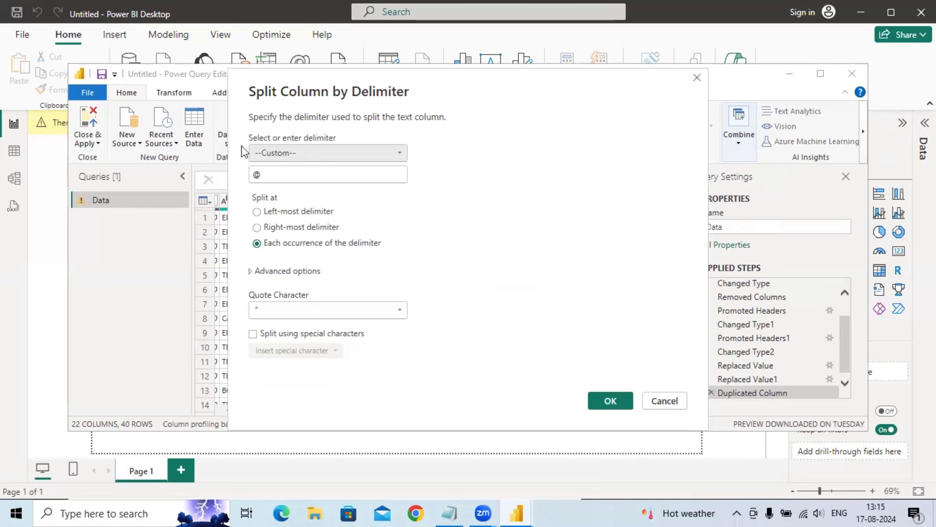
click(608, 401)
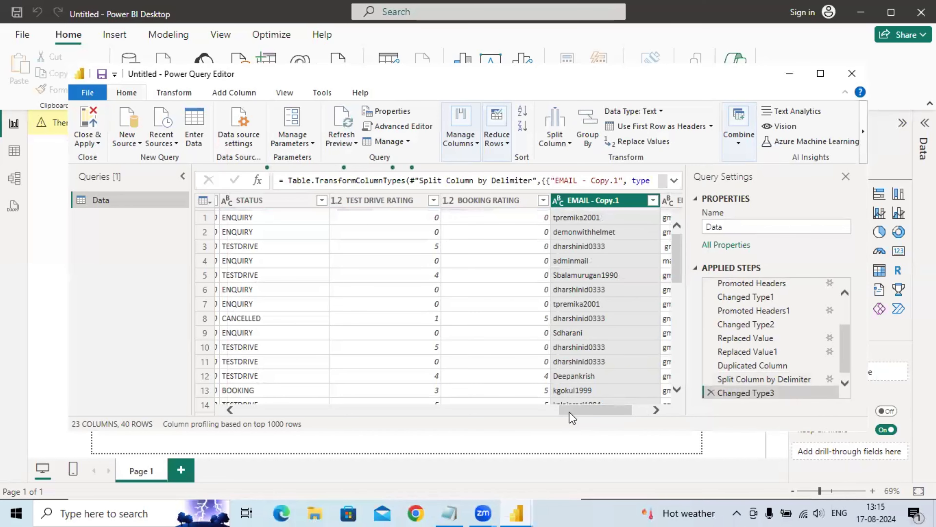
drag(586, 412, 602, 413)
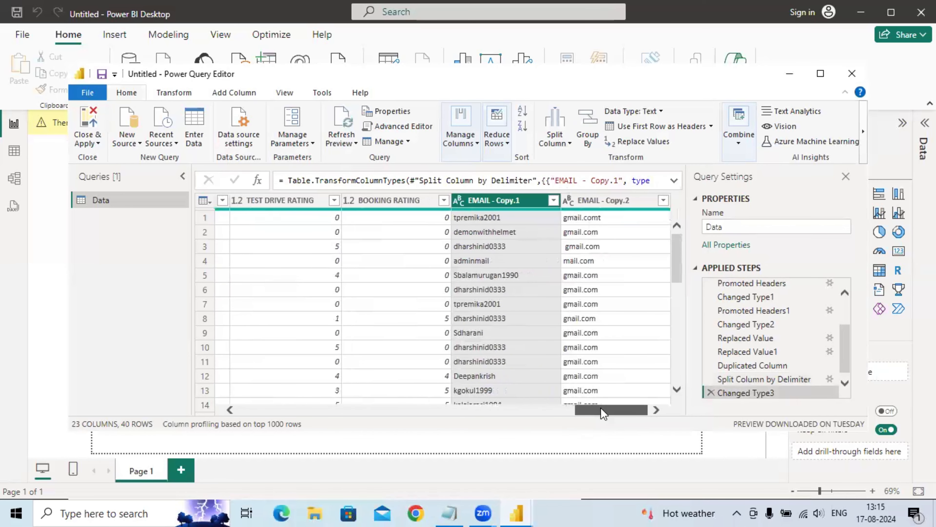
click(511, 276)
click(497, 232)
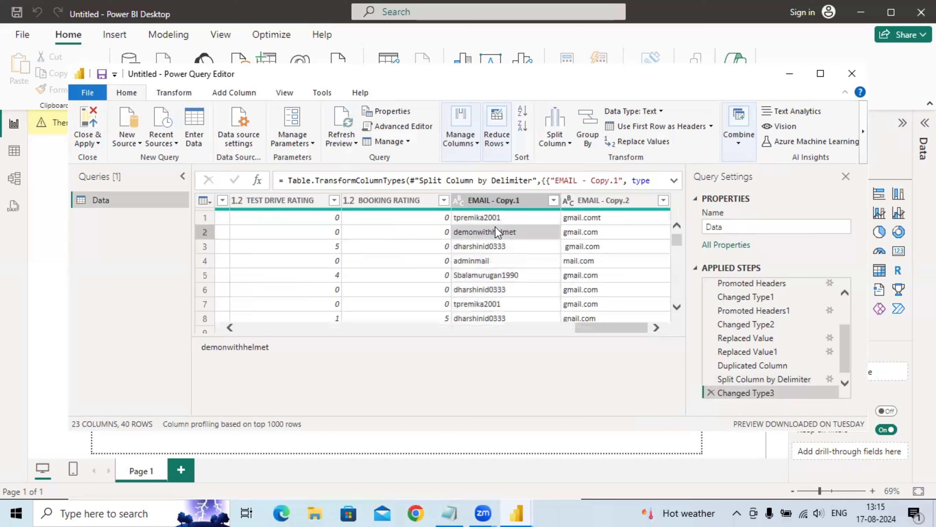
Rename the EMAIL - Copy.1 column to Full Name
click(485, 202)
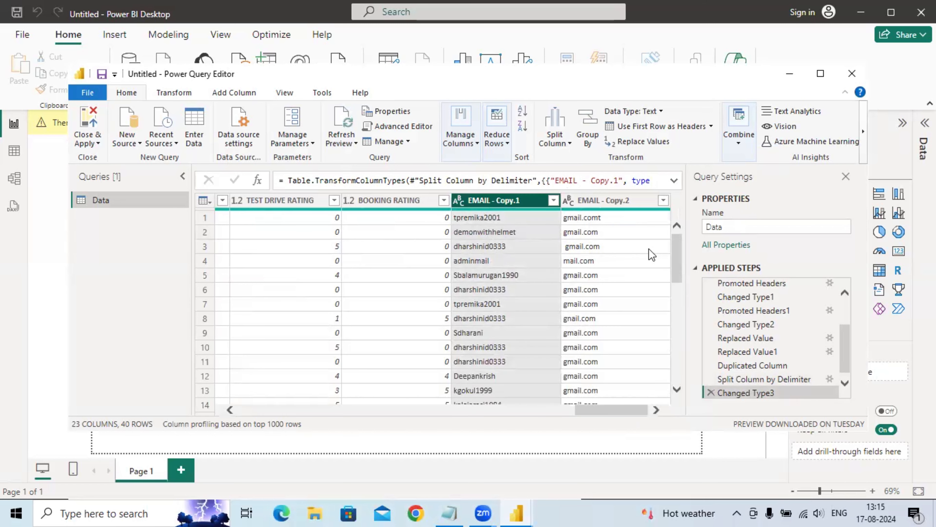
right_click(518, 205)
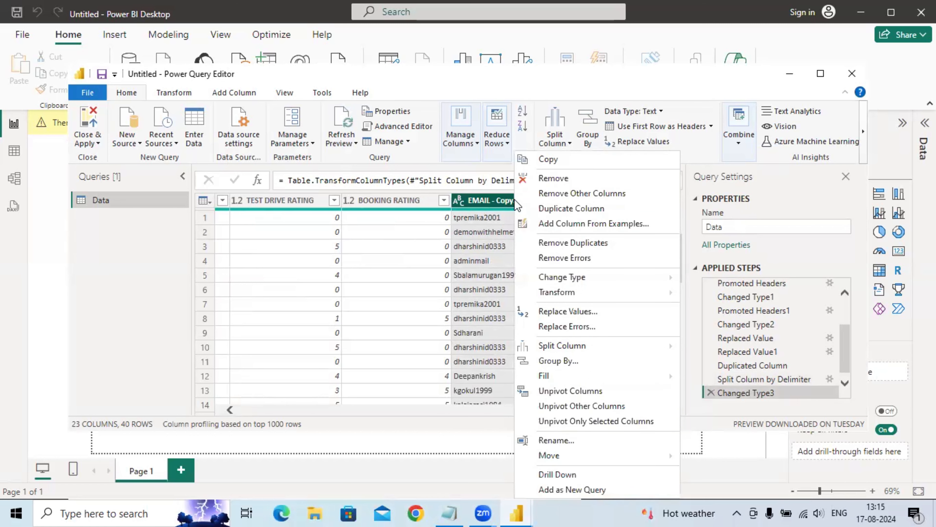
click(587, 438)
text(Full )
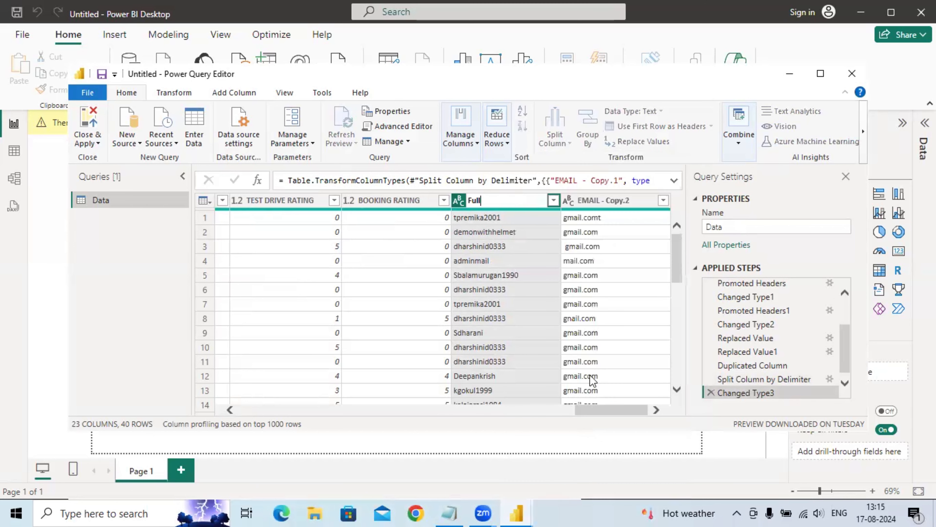
text(Name)
click(577, 244)
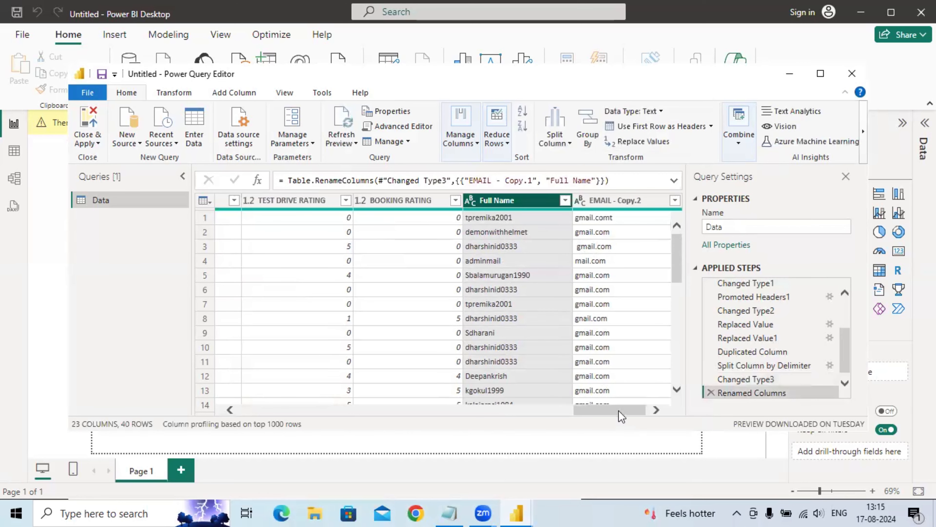
Close the Power Query Editor and apply the pending changes of the Data query to the report
drag(611, 414, 552, 416)
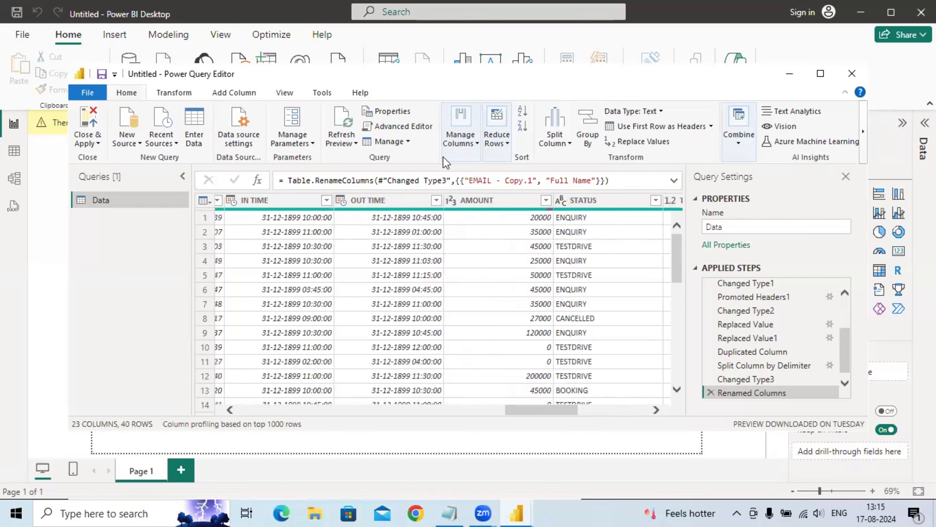
click(500, 201)
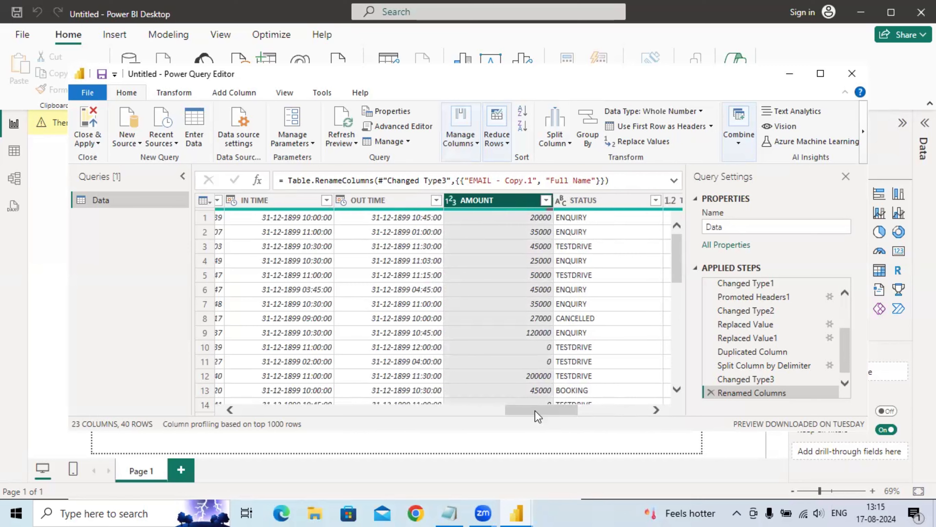
drag(535, 411, 193, 412)
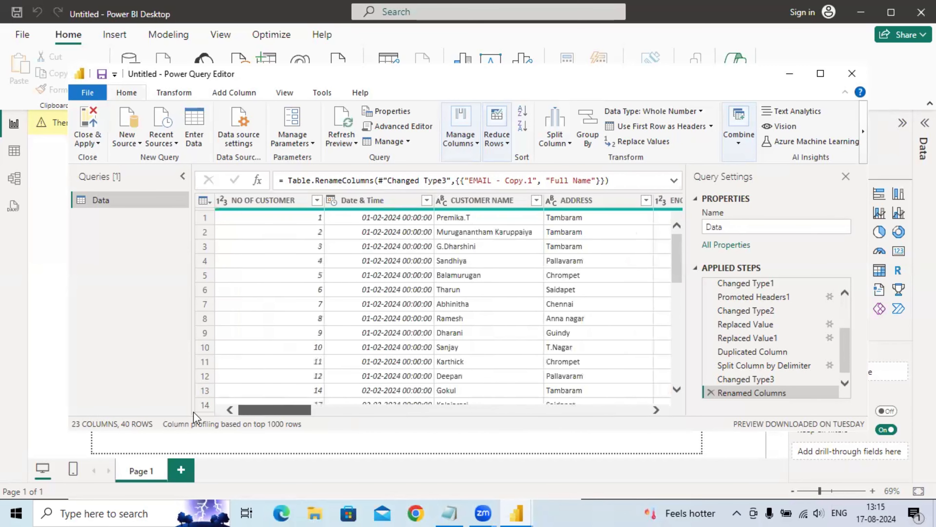
drag(279, 411, 235, 427)
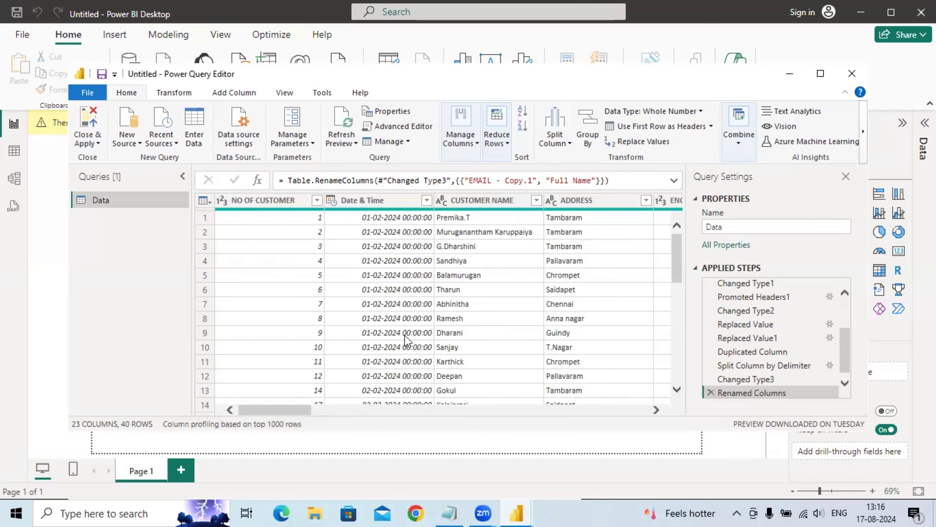
click(92, 147)
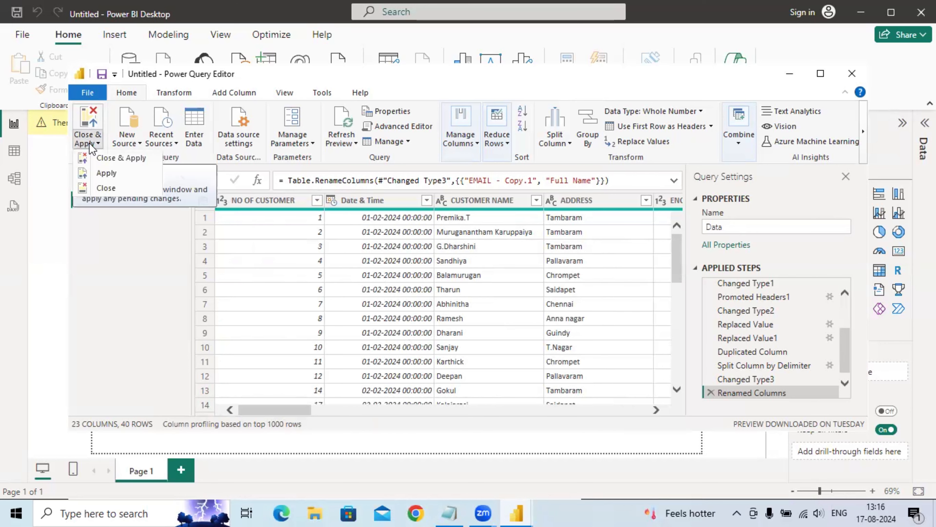
click(100, 158)
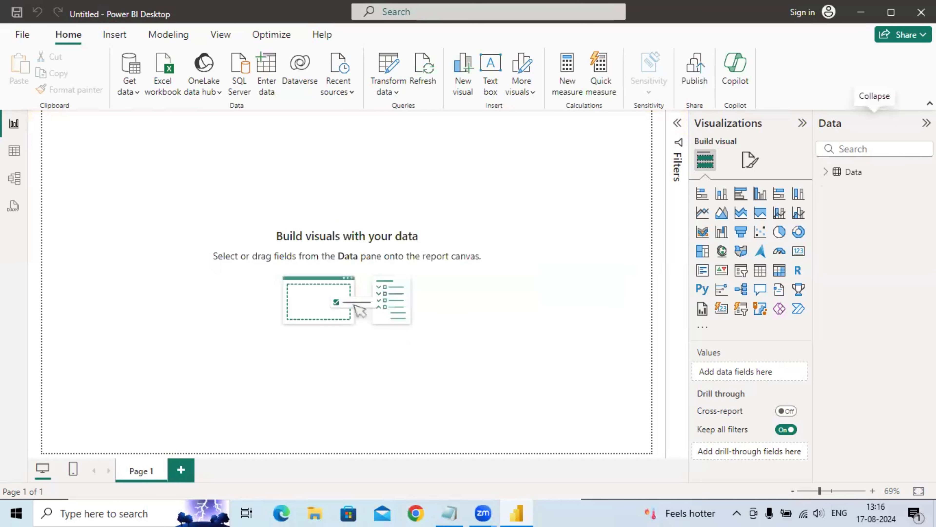
Expand the Data table in the report's field list and look through its fields
click(826, 172)
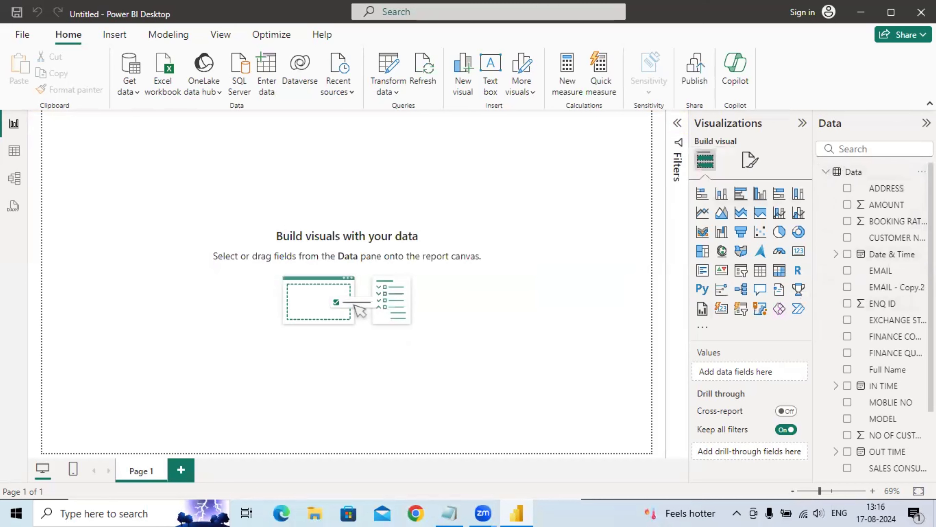
scroll(909, 304, down, 2)
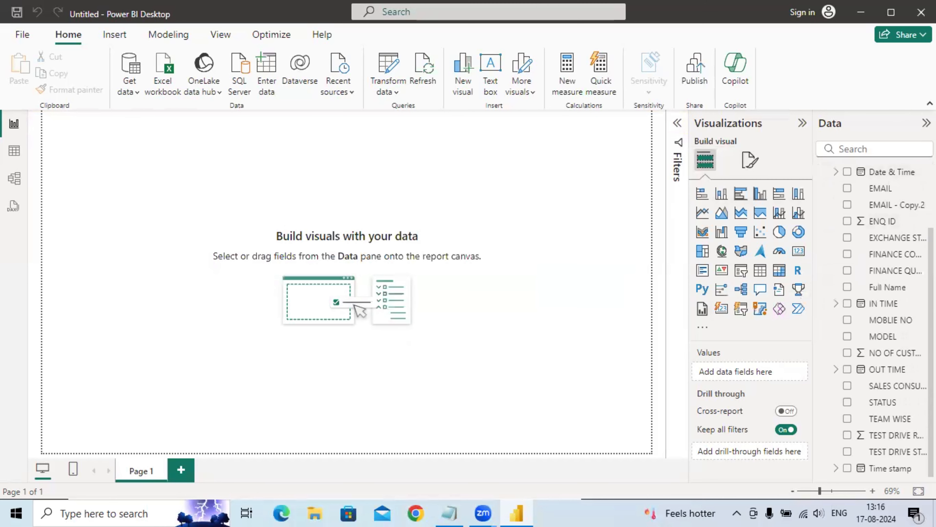
scroll(885, 321, up, 3)
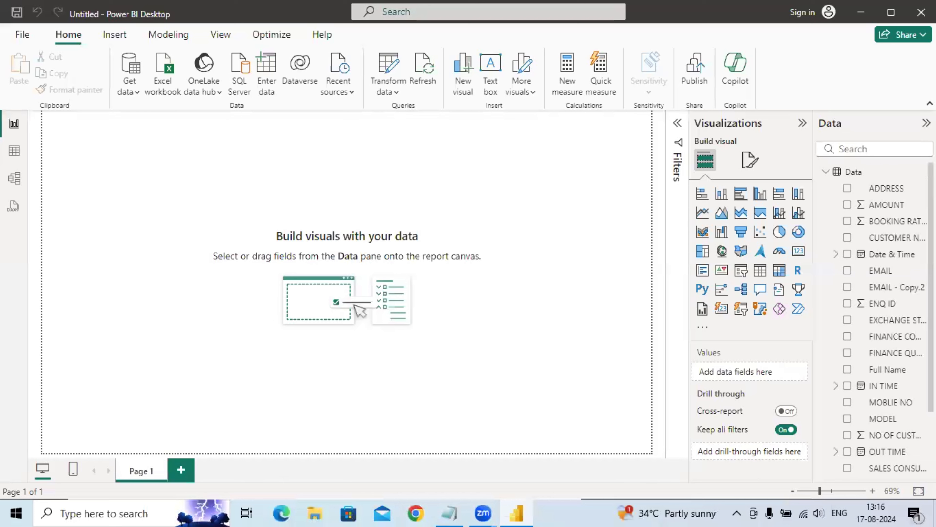